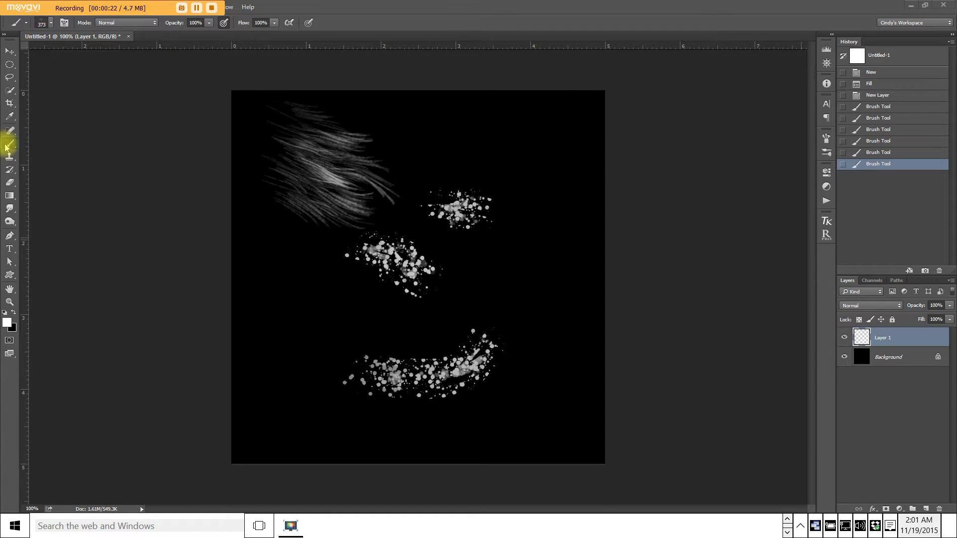
Open the Brush Preset picker, scroll through its brushes, and show its menu of installed brush sets
click(50, 24)
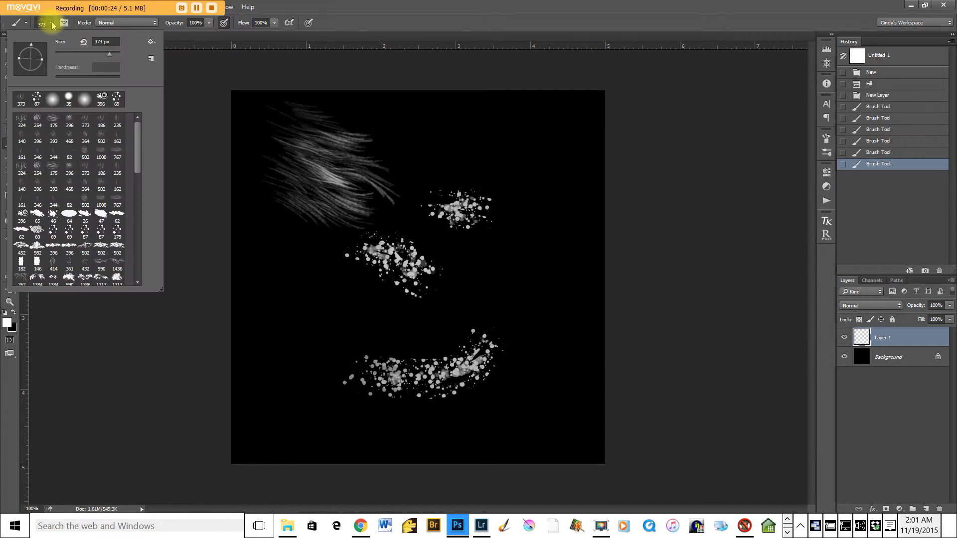
mouse_move(138, 136)
mouse_down()
mouse_move(148, 181)
mouse_move(138, 248)
mouse_move(133, 128)
mouse_move(147, 115)
mouse_up()
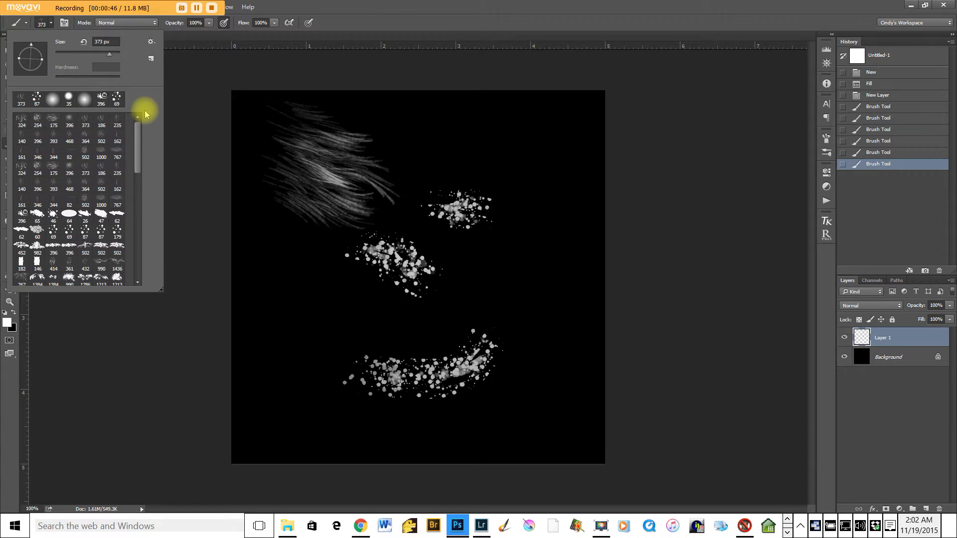
click(151, 43)
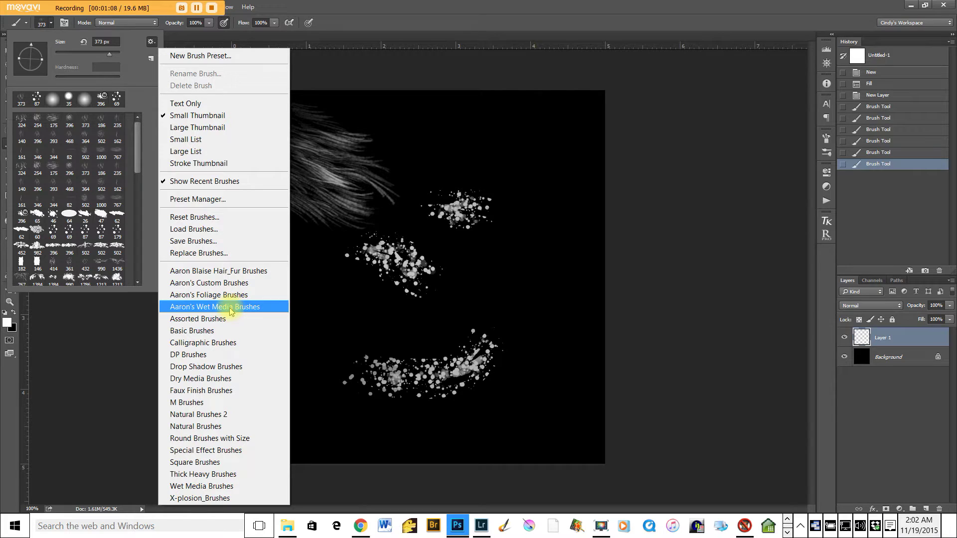
Reset the brush library to Photoshop's default brushes, confirming the replacement, and scroll the list
click(200, 218)
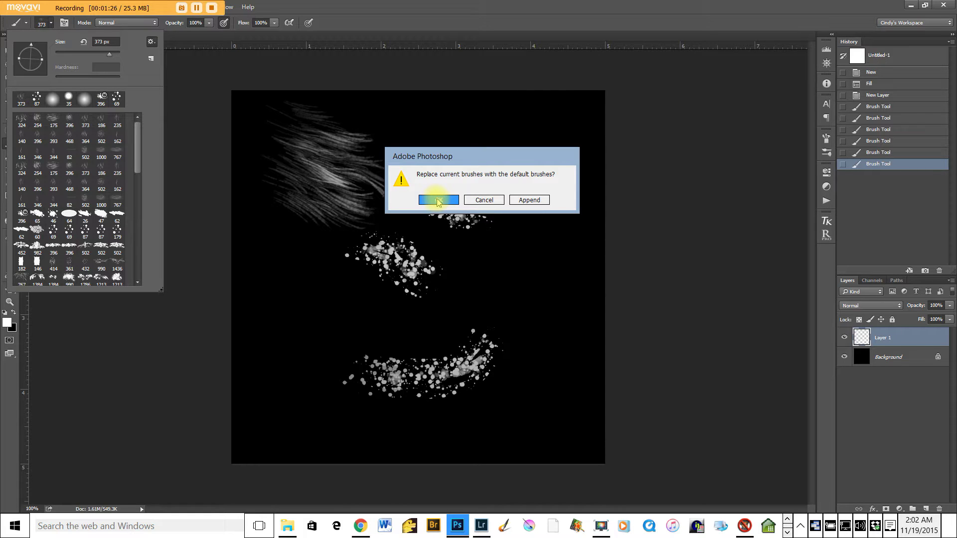
click(438, 200)
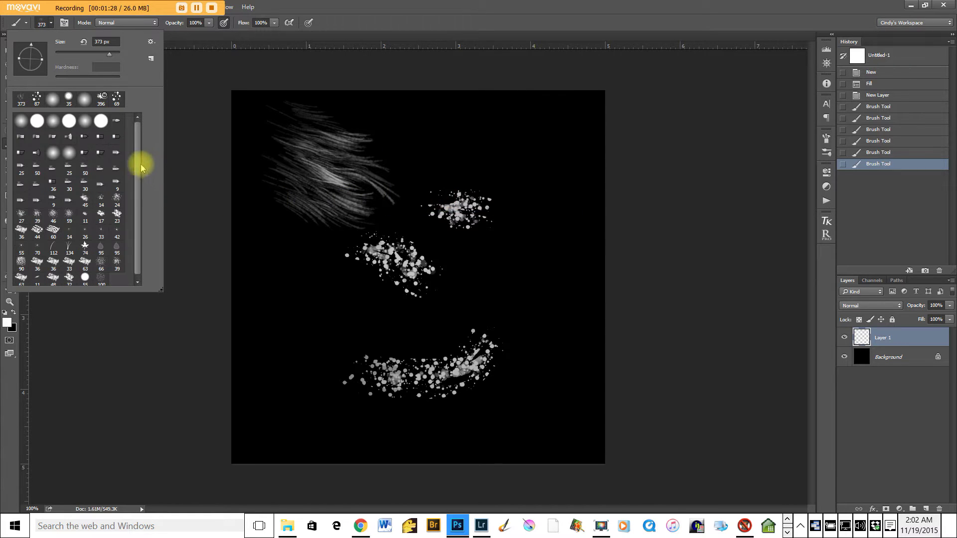
drag(133, 199, 139, 145)
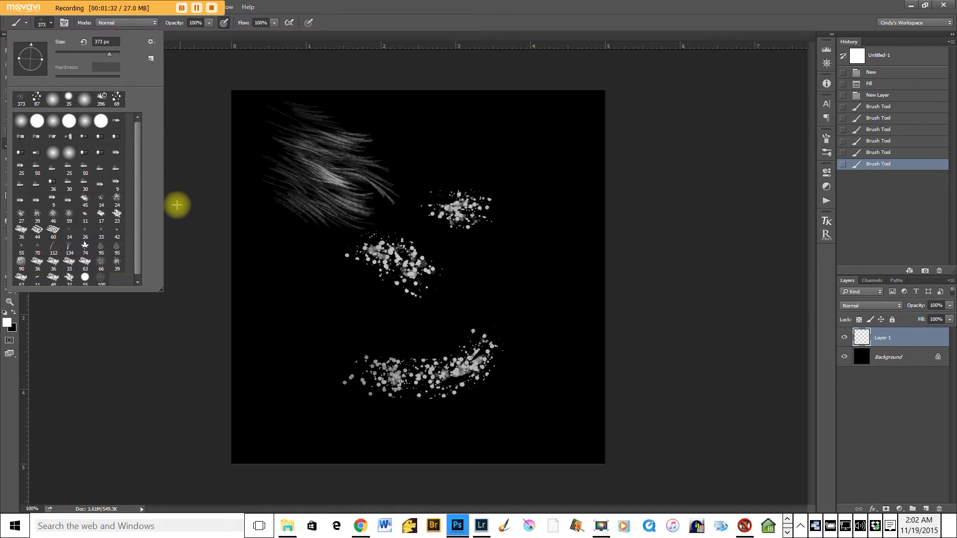
Append the Aaron Blaise Hair_Fur Brushes set after the default brushes, then close the picker
click(151, 42)
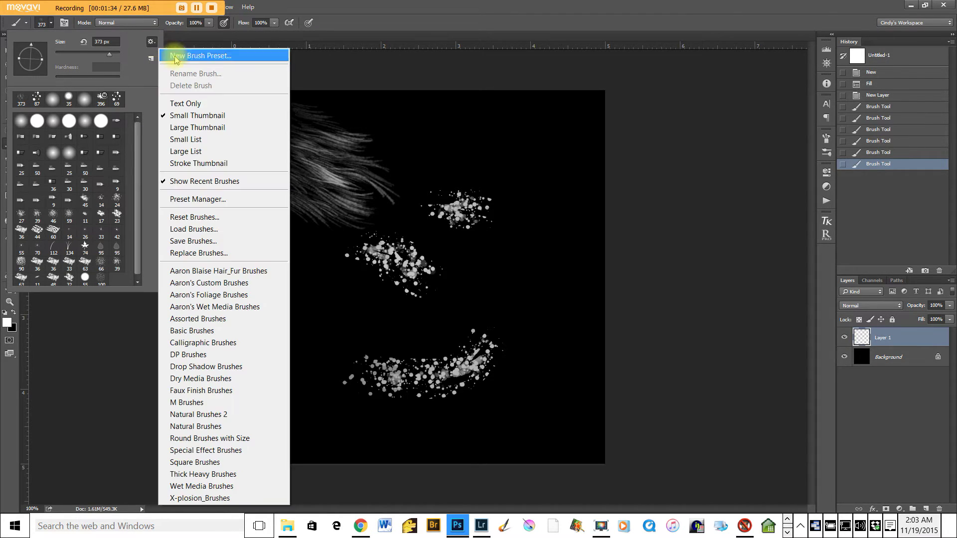
click(216, 273)
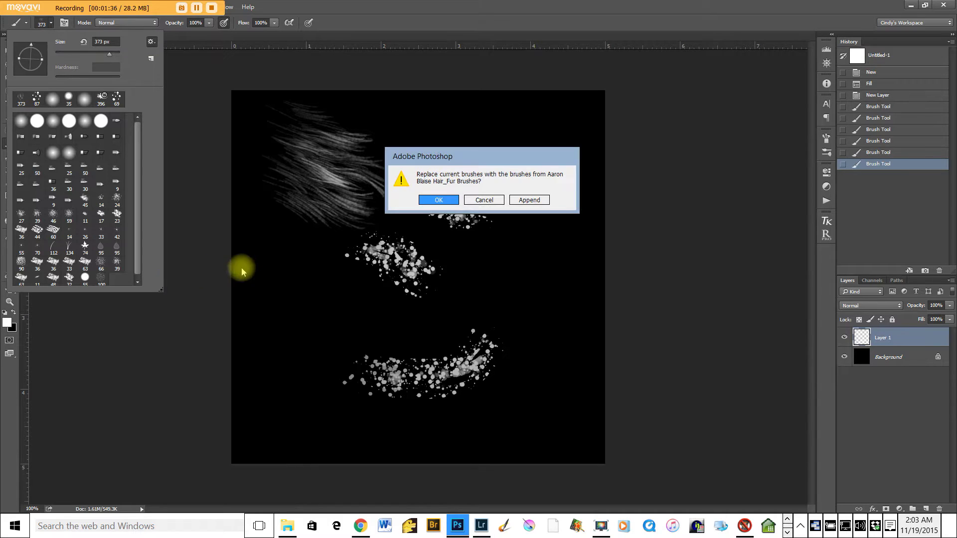
click(529, 199)
drag(133, 203, 133, 261)
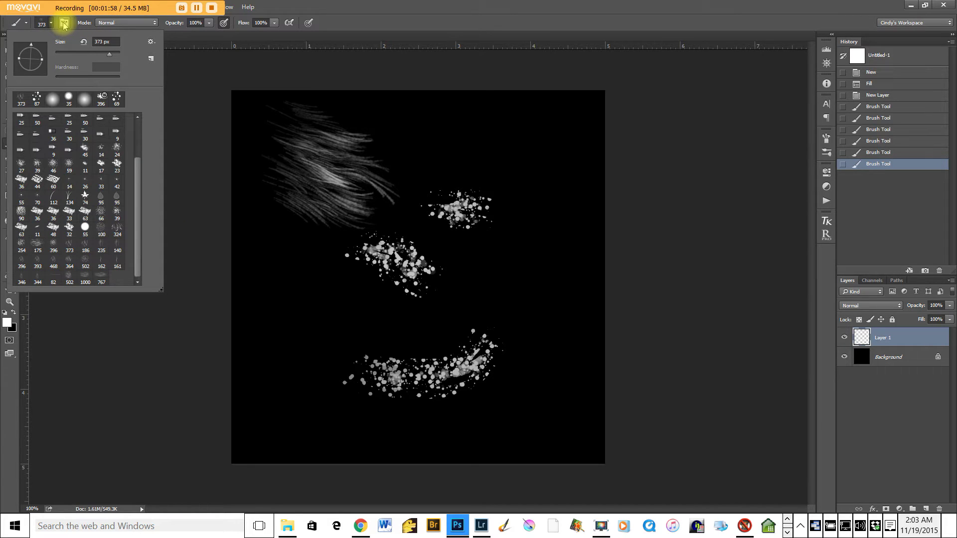
click(63, 23)
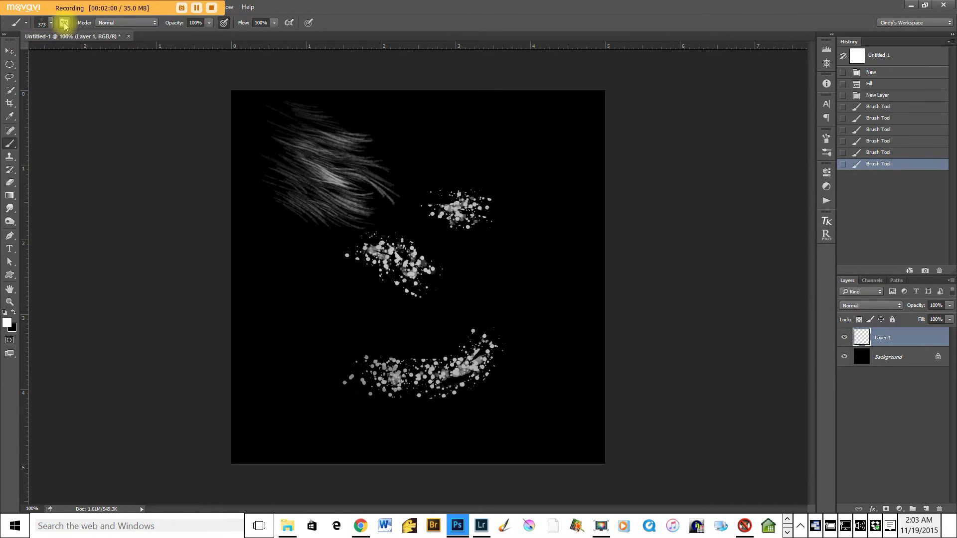
In the brush Preset Manager, select the appended brushes 324 through 767
click(64, 23)
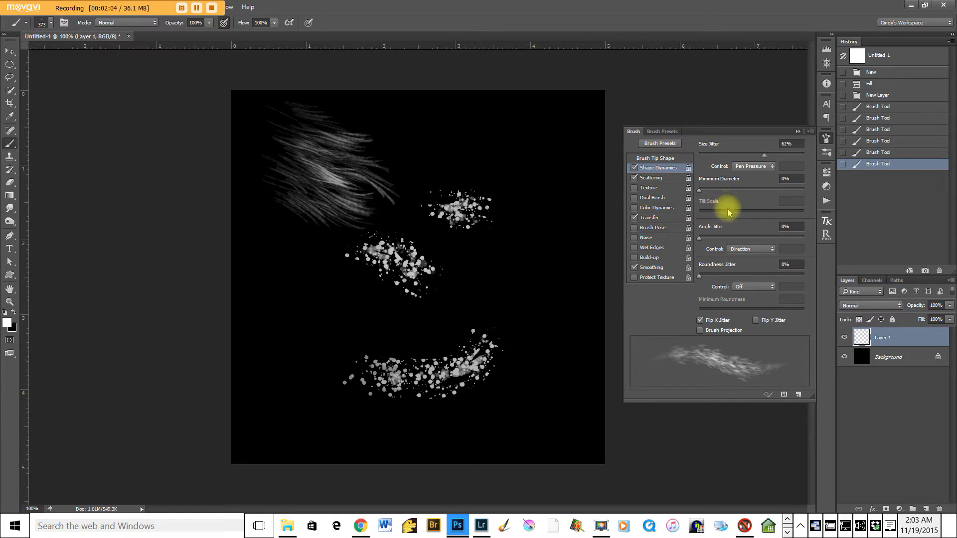
click(784, 395)
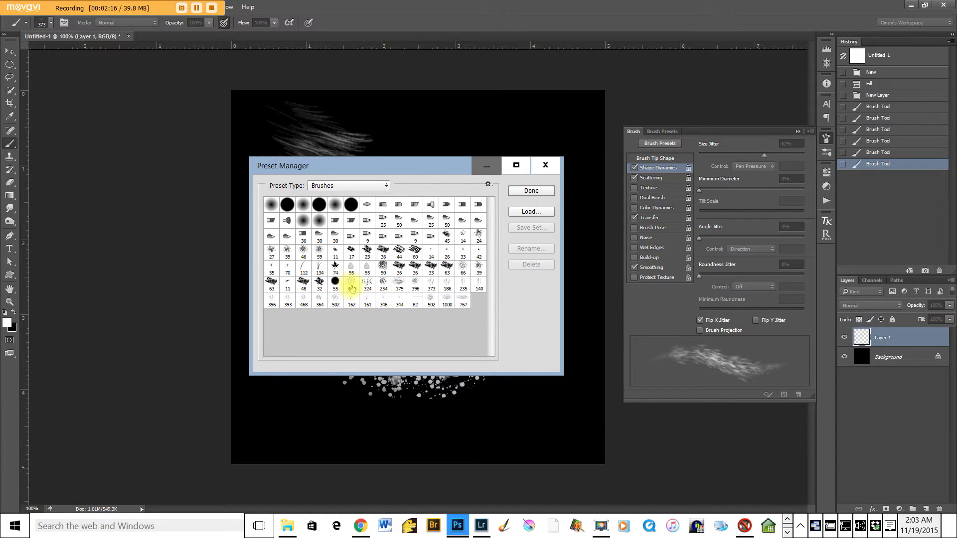
click(367, 286)
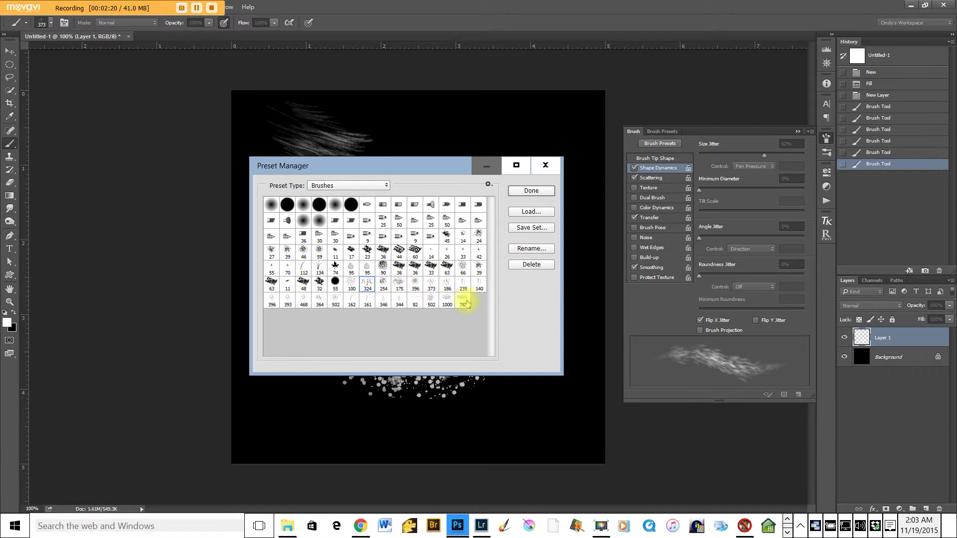
key(shift)
shift+click(463, 304)
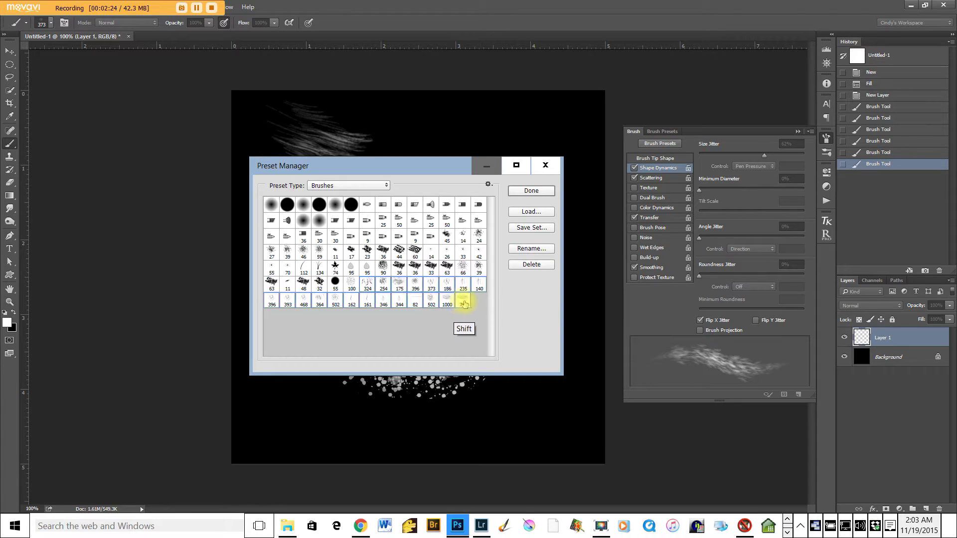
Start saving the selected brushes as a set and browse to C:\Program Files
click(530, 228)
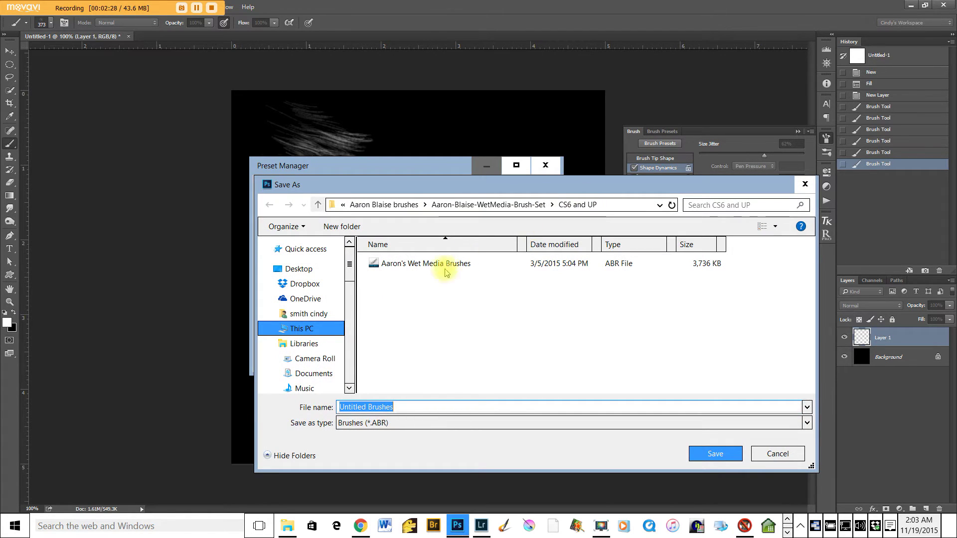
click(305, 332)
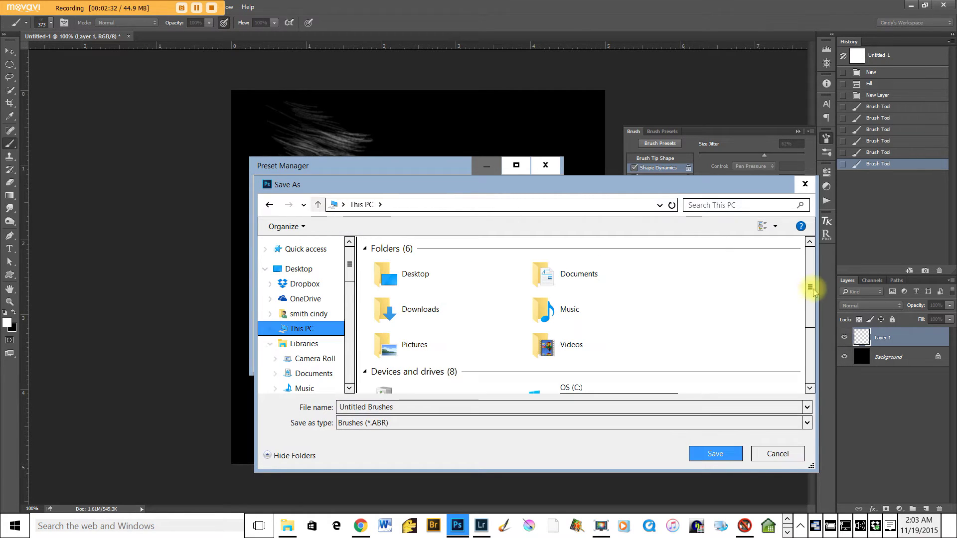
drag(809, 285, 812, 325)
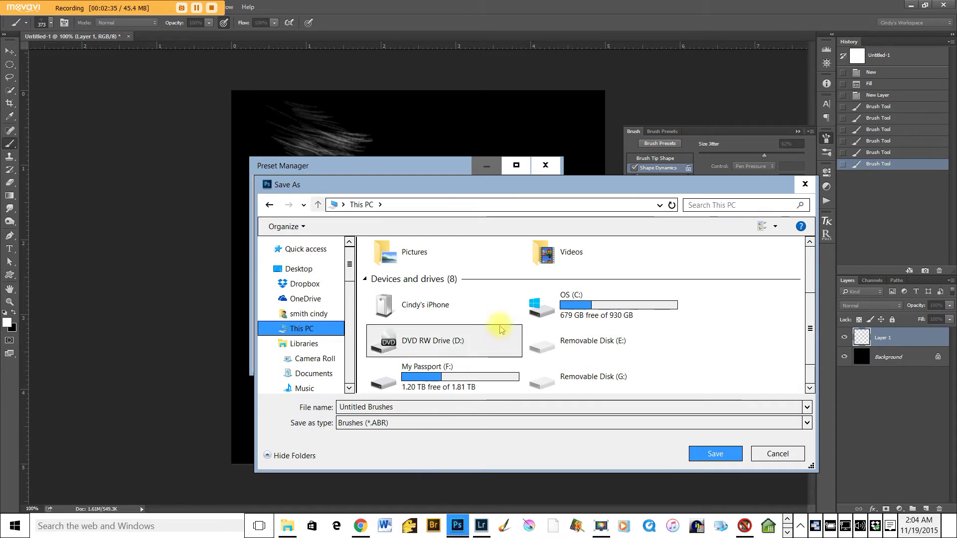
double_click(561, 309)
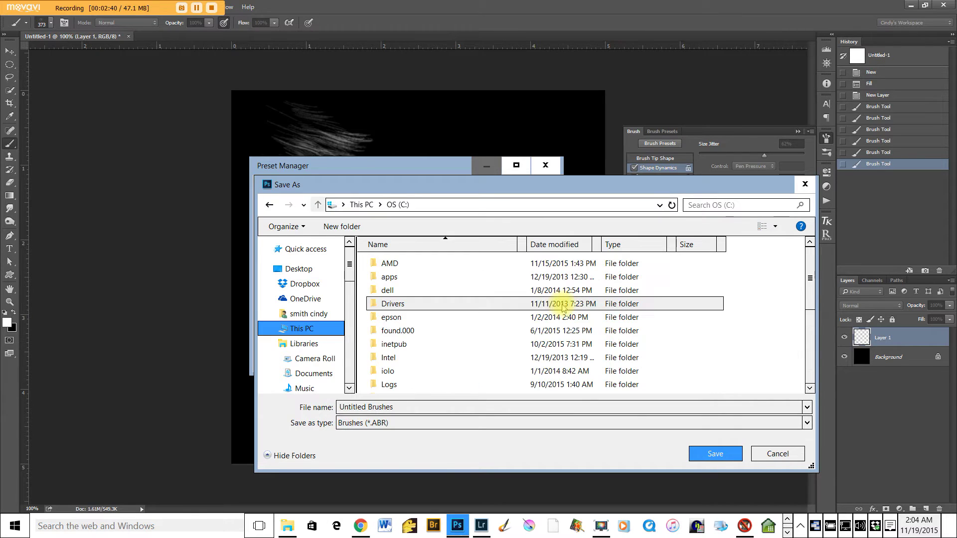
drag(812, 281, 824, 320)
click(390, 315)
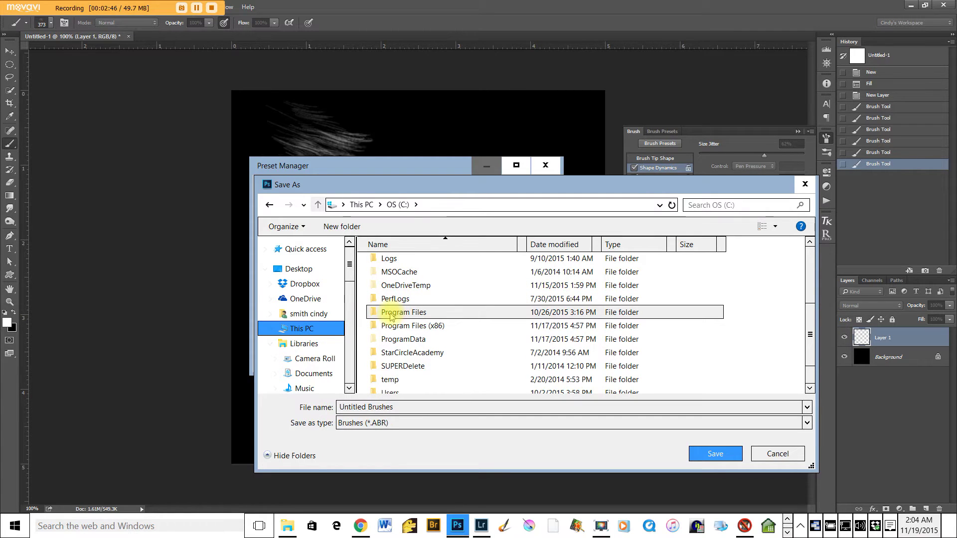
double_click(391, 315)
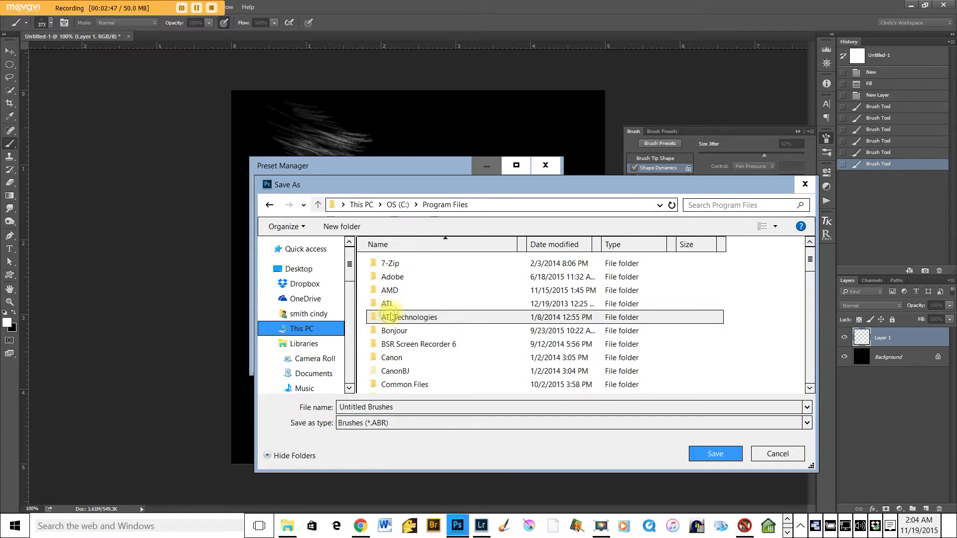
Go into Adobe > Adobe Photoshop CC 2015 > Presets > Brushes and select the file name box
double_click(389, 281)
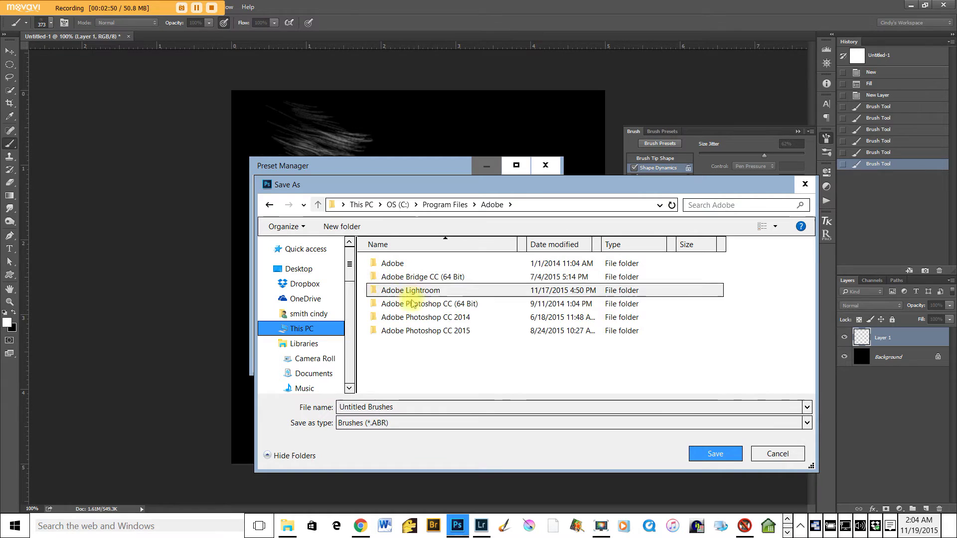
double_click(406, 333)
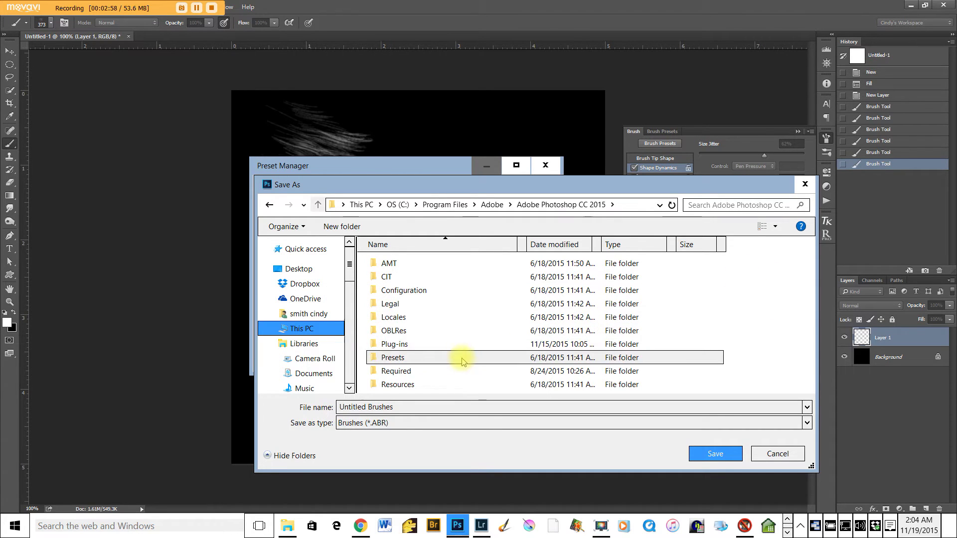
double_click(373, 359)
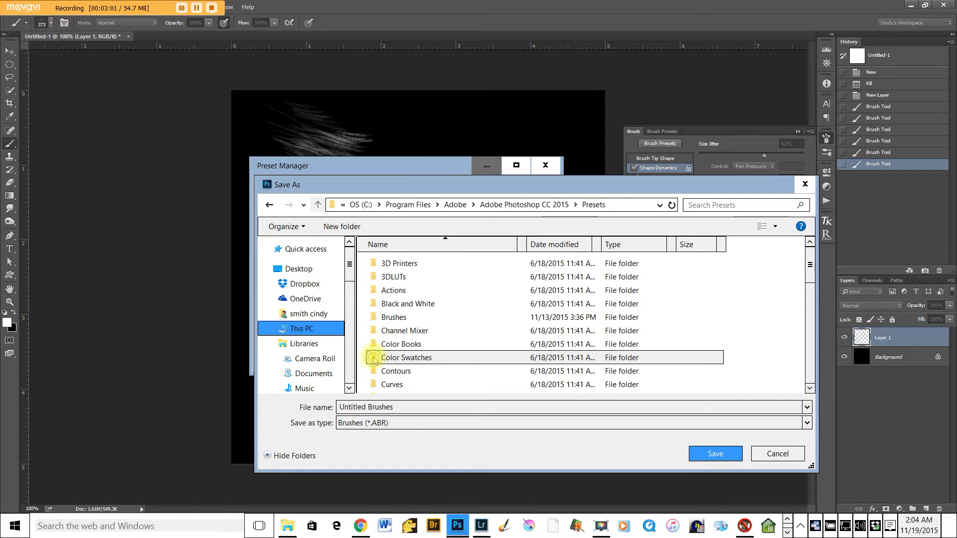
double_click(375, 320)
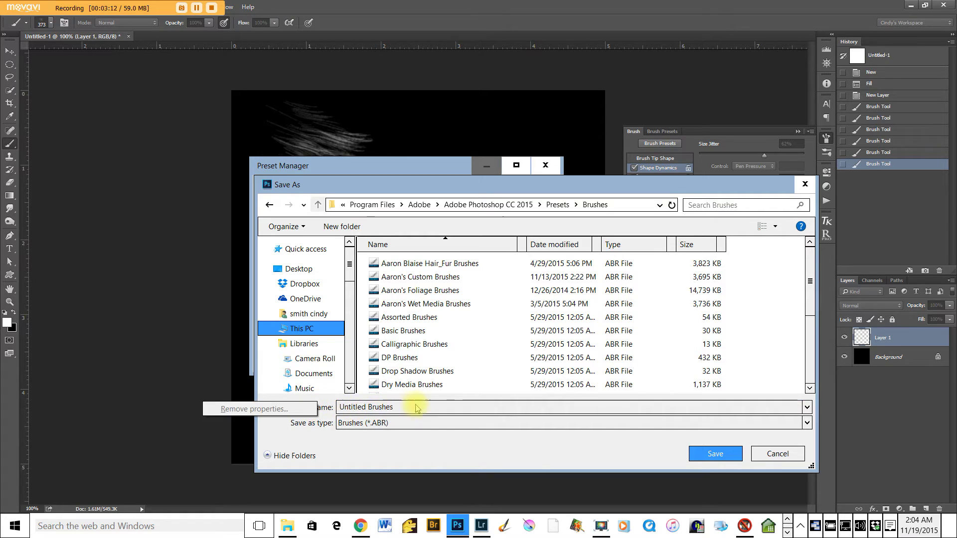
click(414, 407)
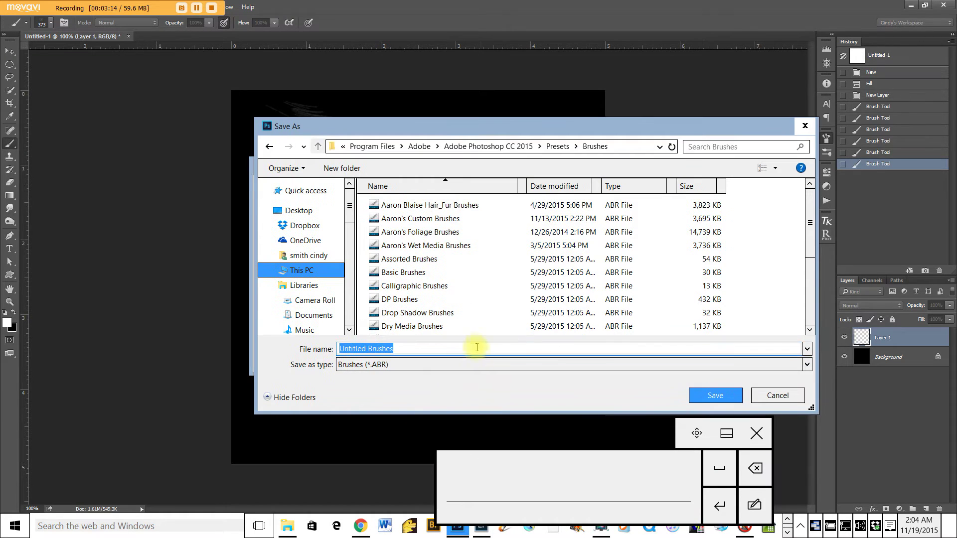
click(756, 433)
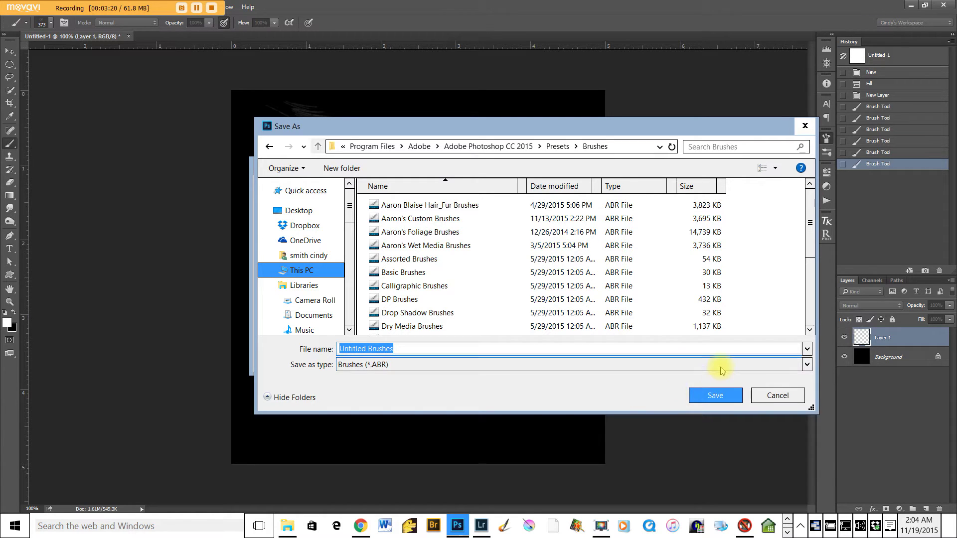
Save the brush set, close the Preset Manager, then switch to DeviantArt's brush results in Chrome
click(778, 397)
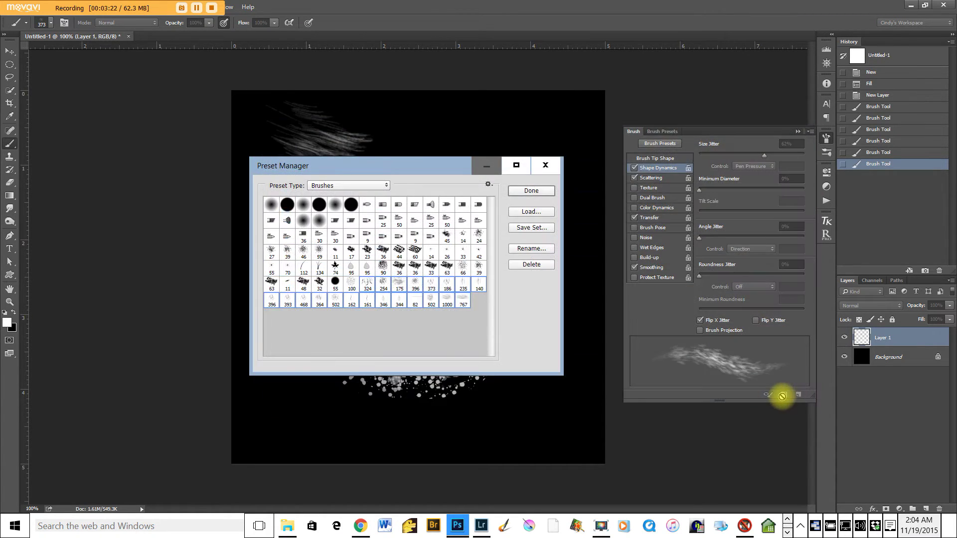
click(531, 191)
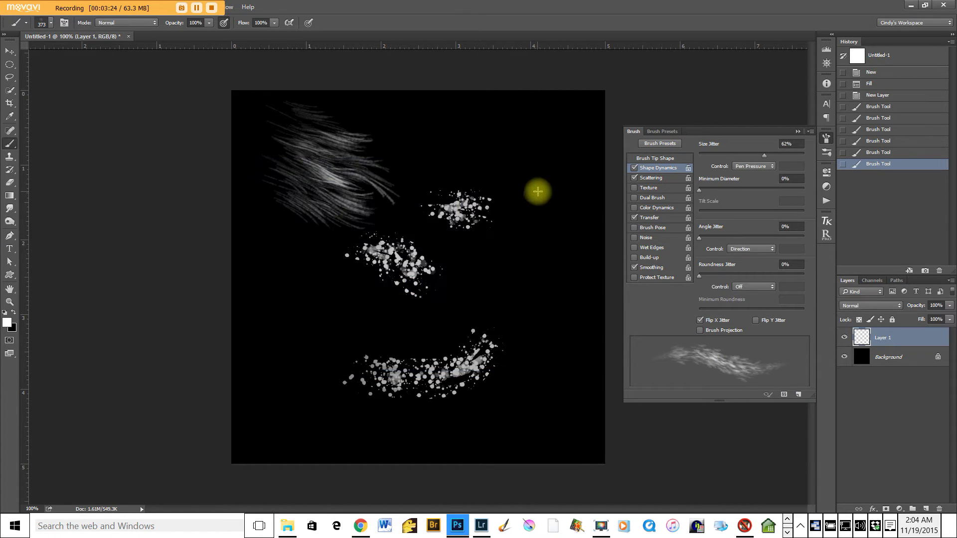
click(52, 24)
click(151, 41)
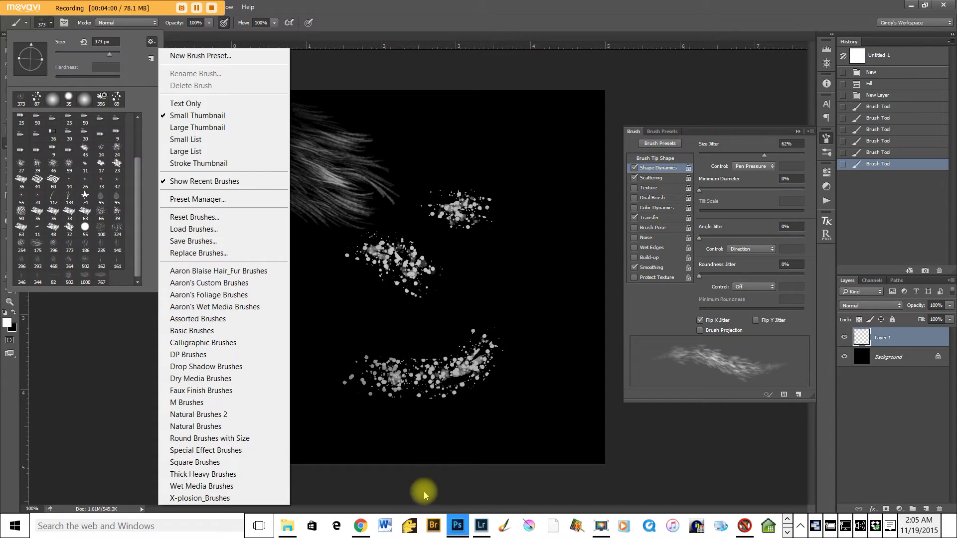
click(361, 528)
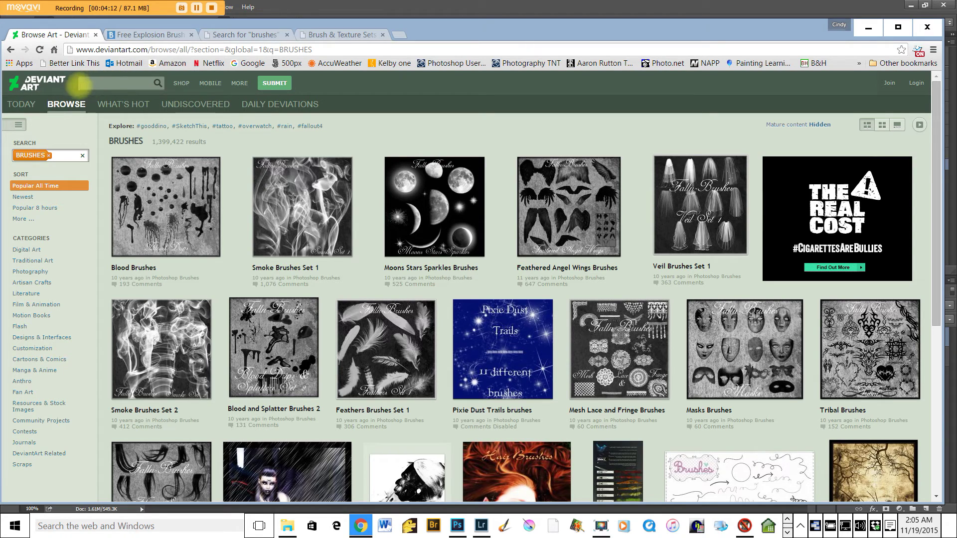
Start a new DeviantArt search by entering 'B' in the search box
click(99, 82)
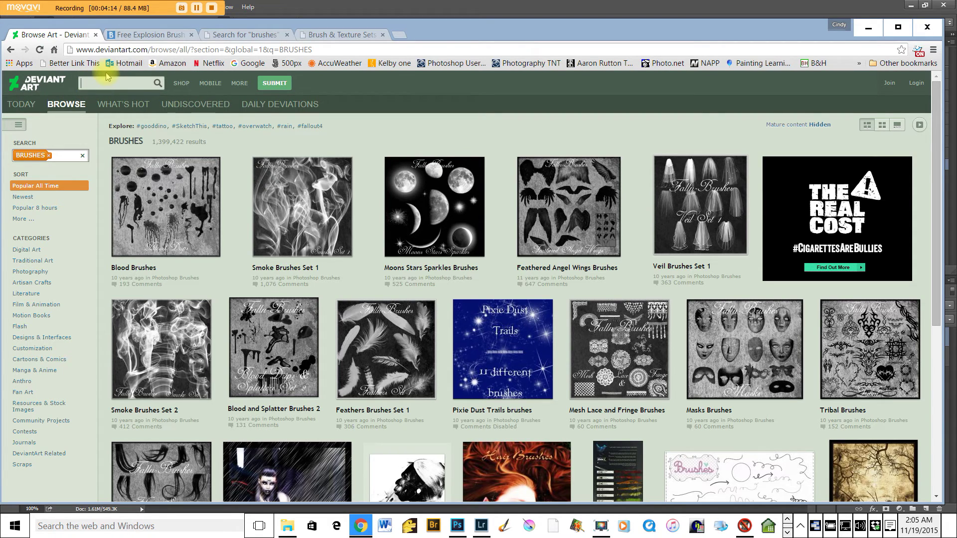
text(BRUSHES)
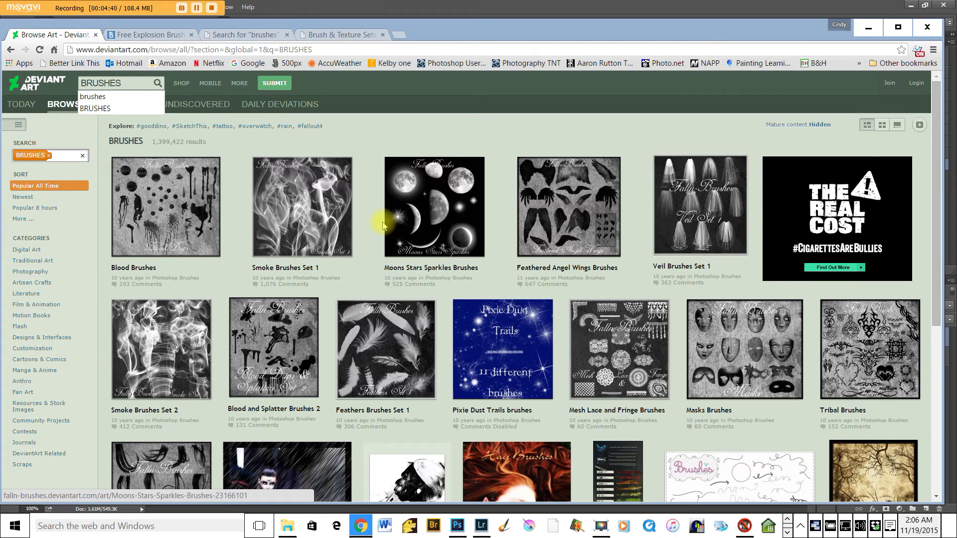
View Brusheezy's 119 free explosion brushes, then the Creature Art Teacher results tab
click(150, 38)
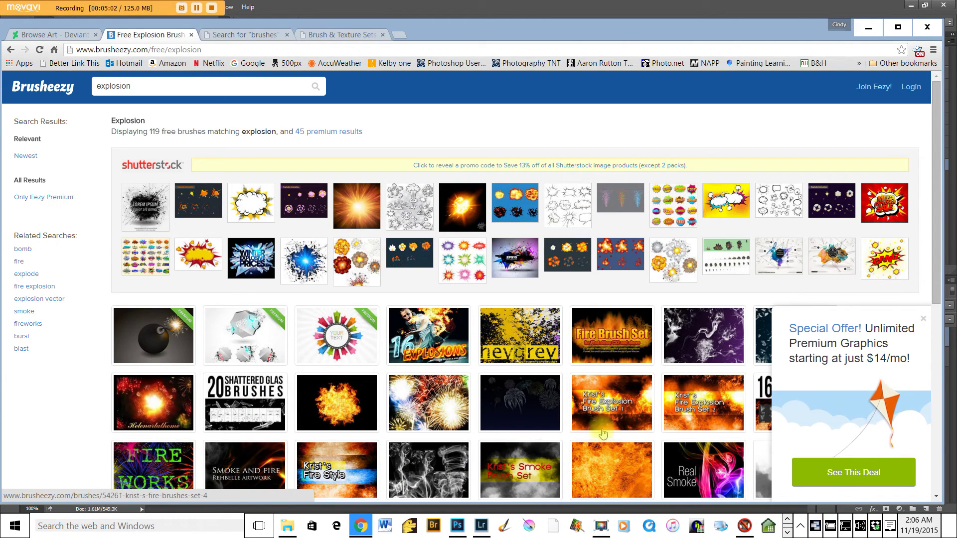
click(259, 35)
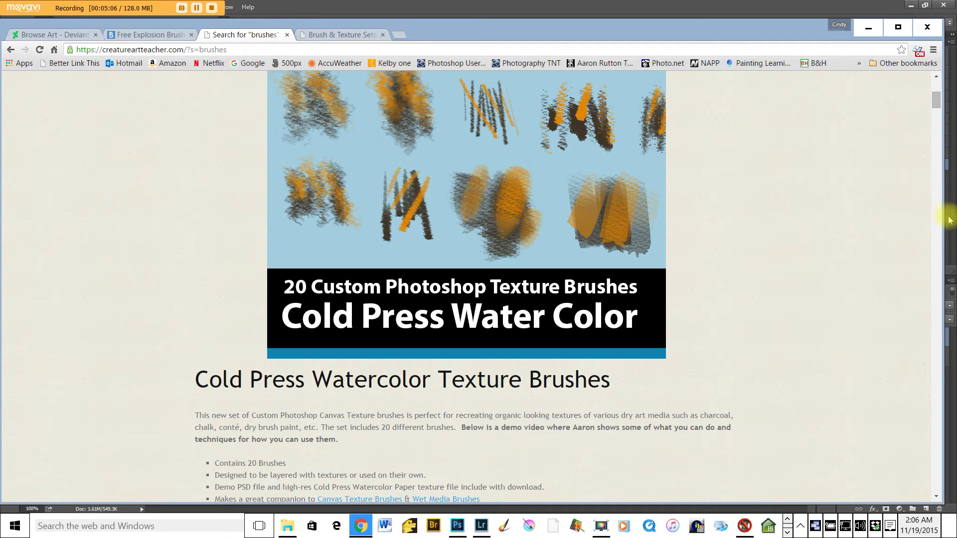
Scroll Creature Art Teacher's 'brushes' search results back to the top of the page
drag(939, 100, 937, 80)
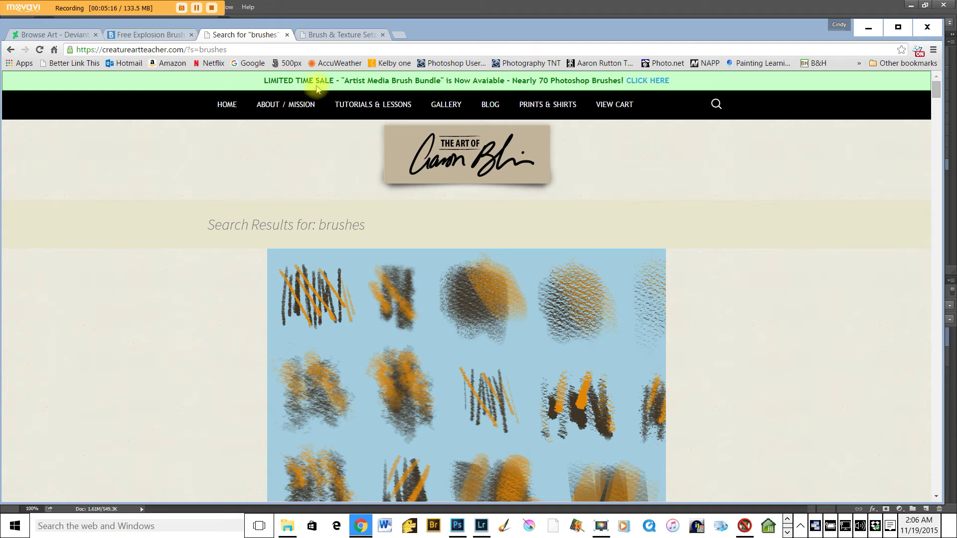
mouse_move(389, 105)
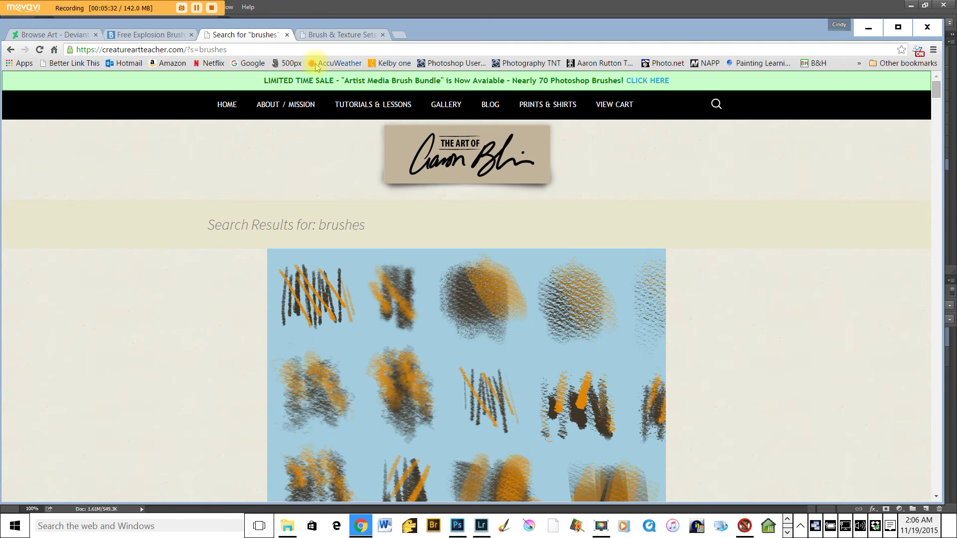
click(338, 35)
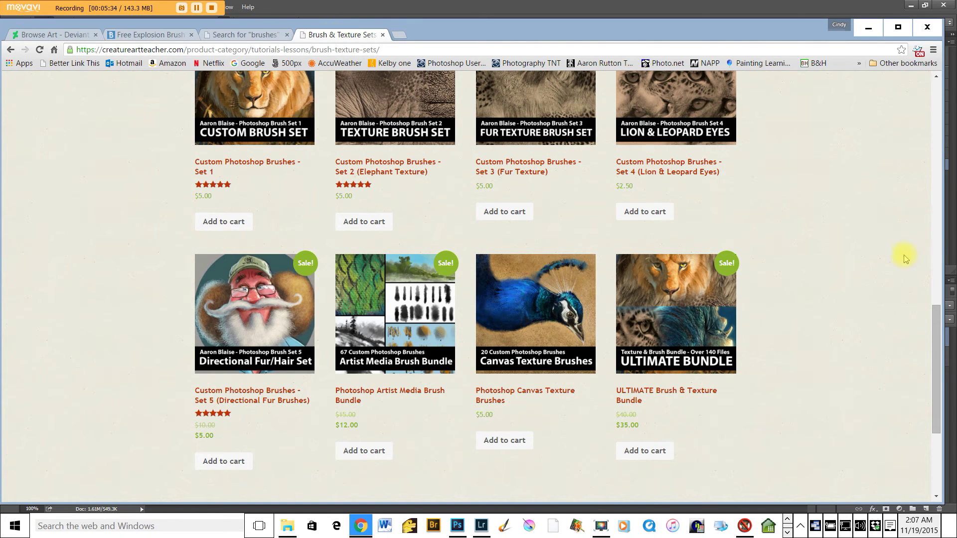
mouse_move(938, 338)
mouse_down()
mouse_move(931, 145)
mouse_move(919, 165)
mouse_up()
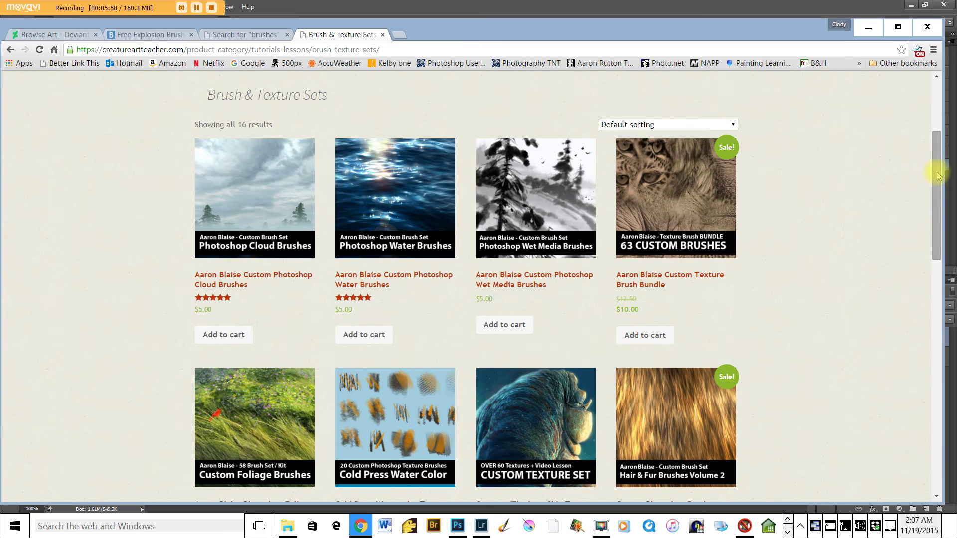
drag(937, 173, 907, 333)
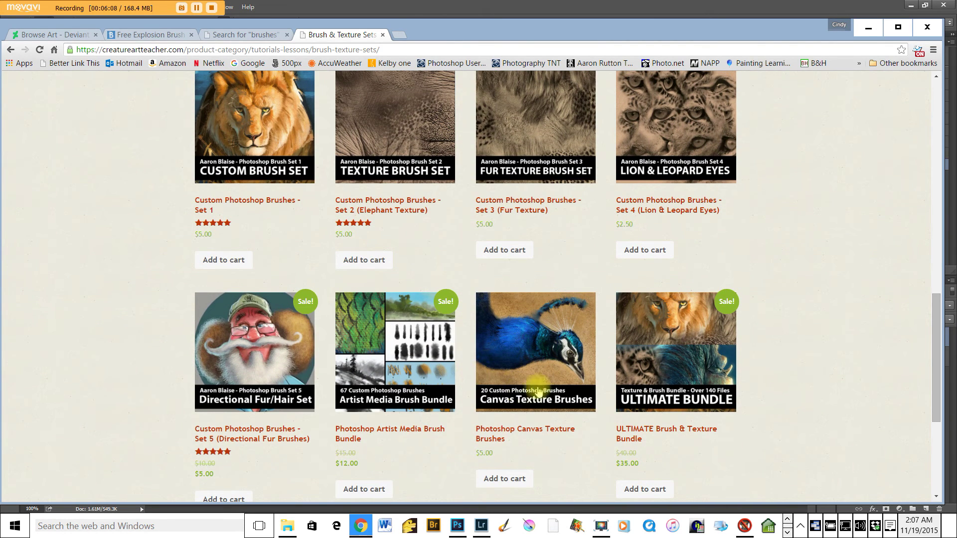
mouse_move(935, 351)
mouse_down()
mouse_move(932, 207)
mouse_move(876, 171)
mouse_up()
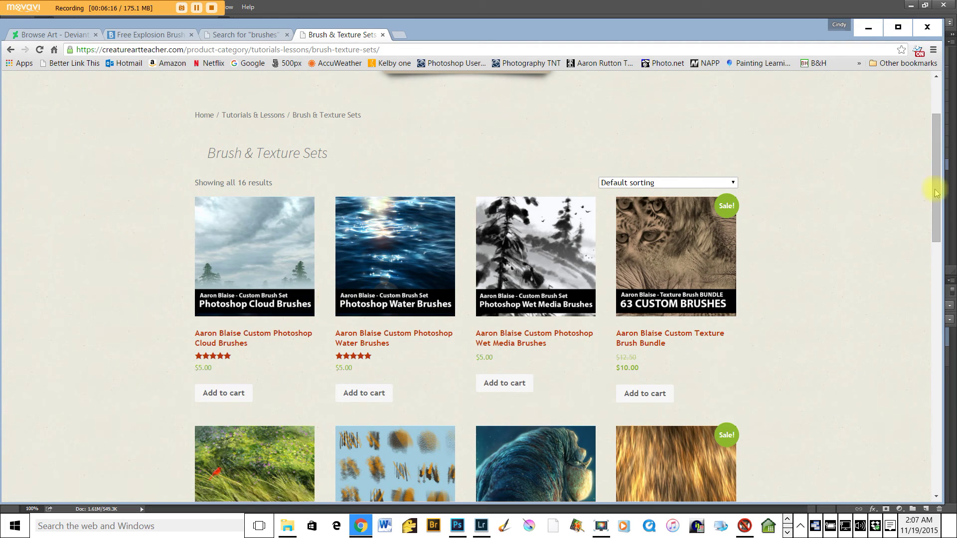
click(246, 34)
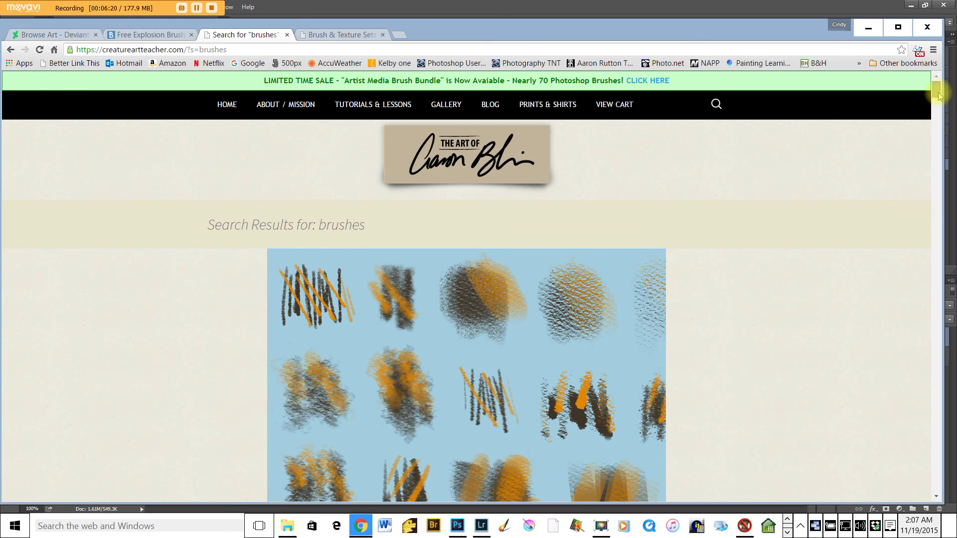
drag(936, 90, 932, 113)
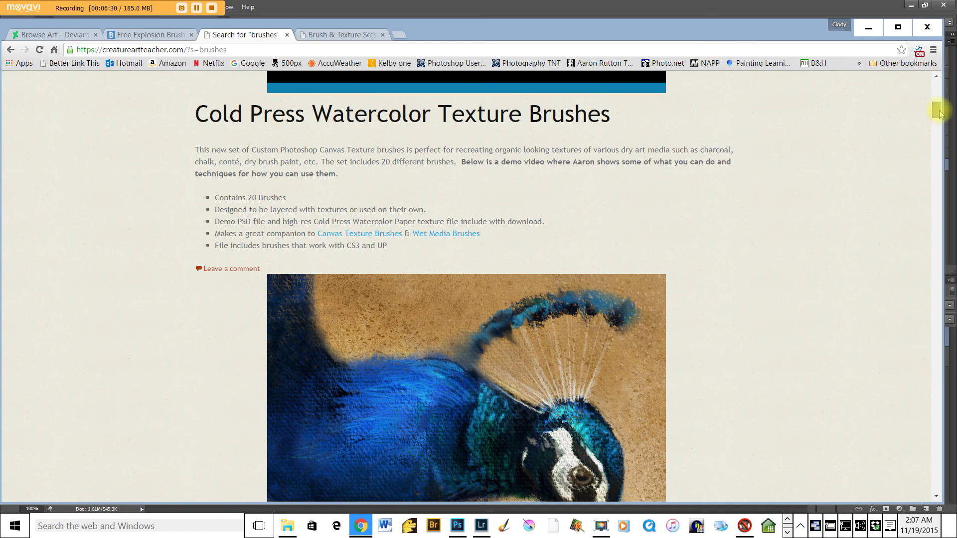
drag(939, 116, 937, 134)
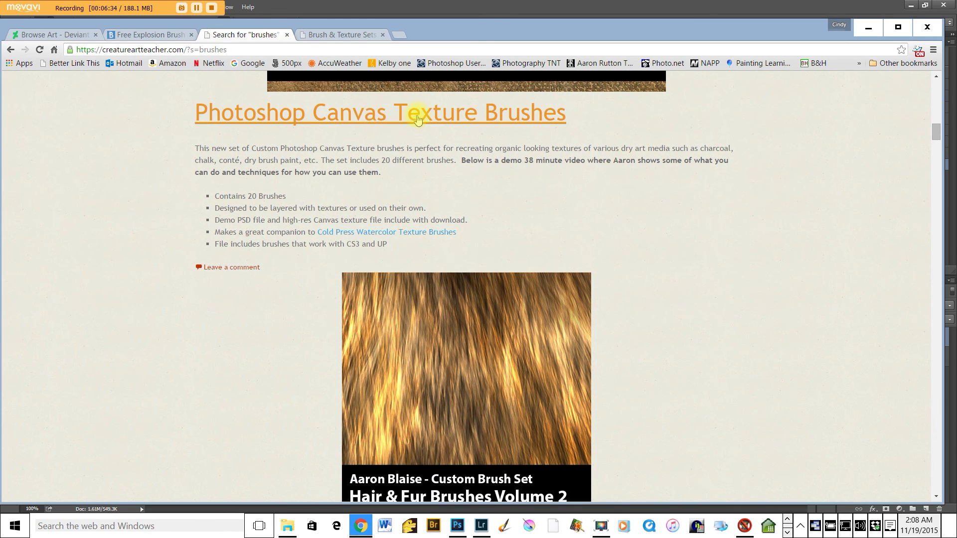
drag(939, 135, 935, 175)
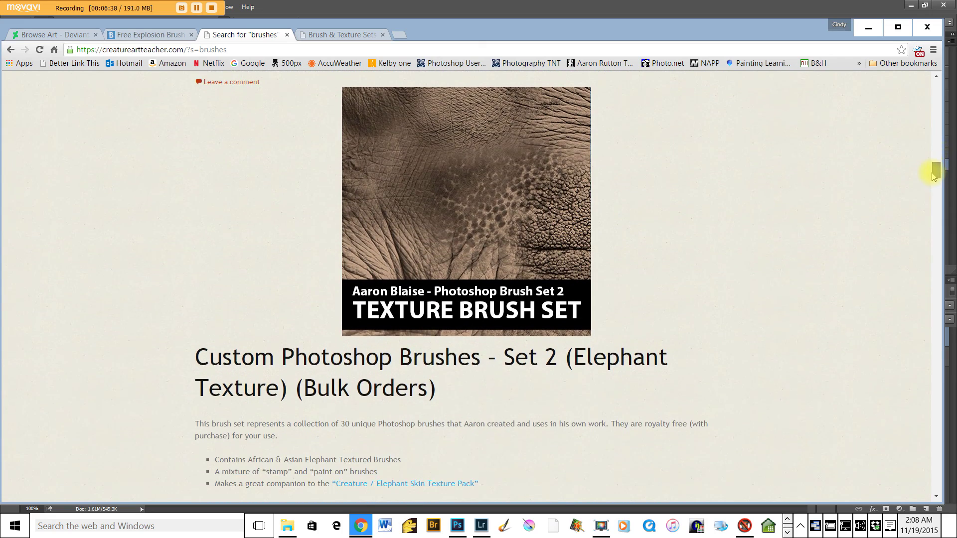
mouse_move(934, 177)
mouse_down()
mouse_move(936, 118)
mouse_move(953, 77)
mouse_up()
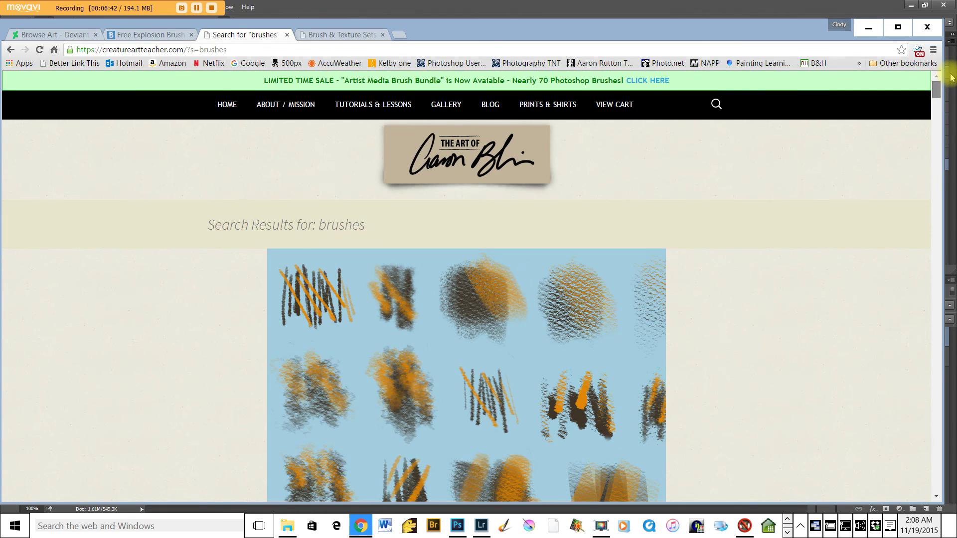